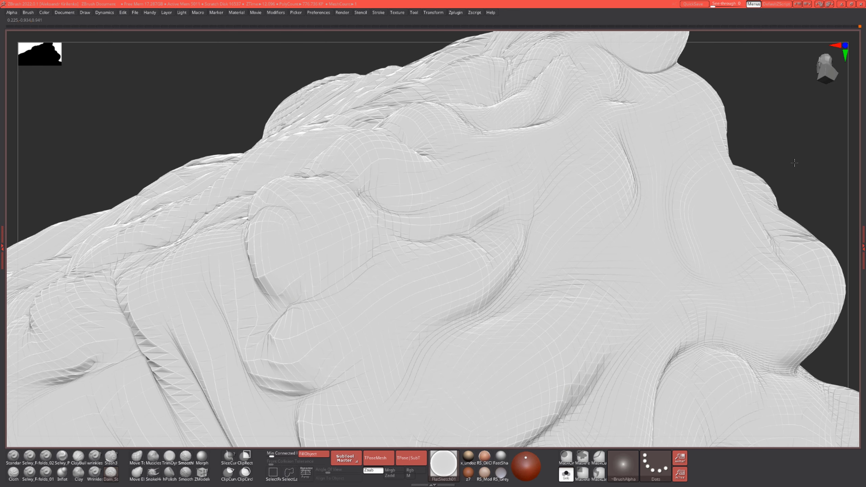
Switch to the Clay brush, then build up and smooth the small rounded form below the large round bulge
alt+drag(794, 196, 741, 132)
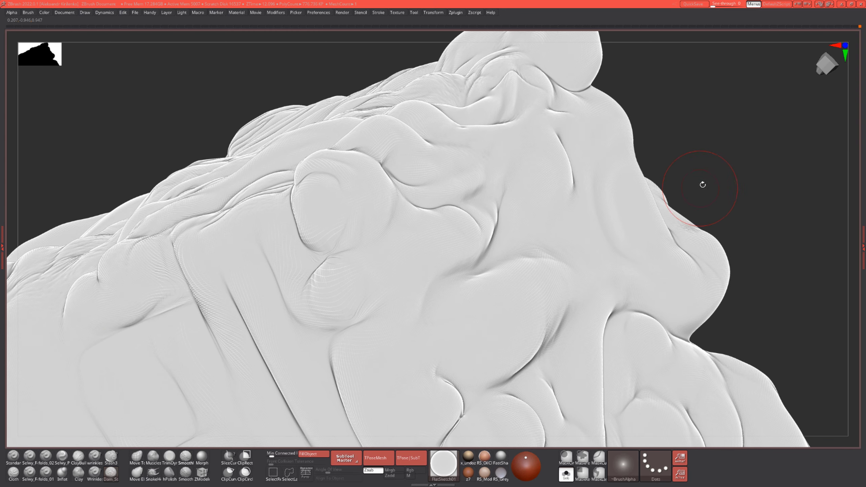
drag(701, 186, 738, 143)
key(shift+f)
key(p)
key(p)
ctrl+right_drag(372, 280, 355, 276)
key(2)
drag(351, 275, 352, 259)
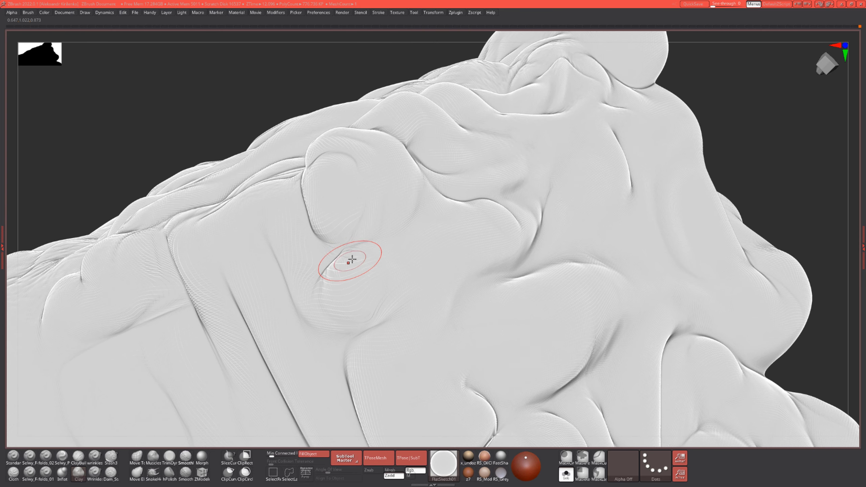
mouse_move(337, 287)
shift+mouse_down()
mouse_move(352, 268)
mouse_move(340, 297)
shift+mouse_up()
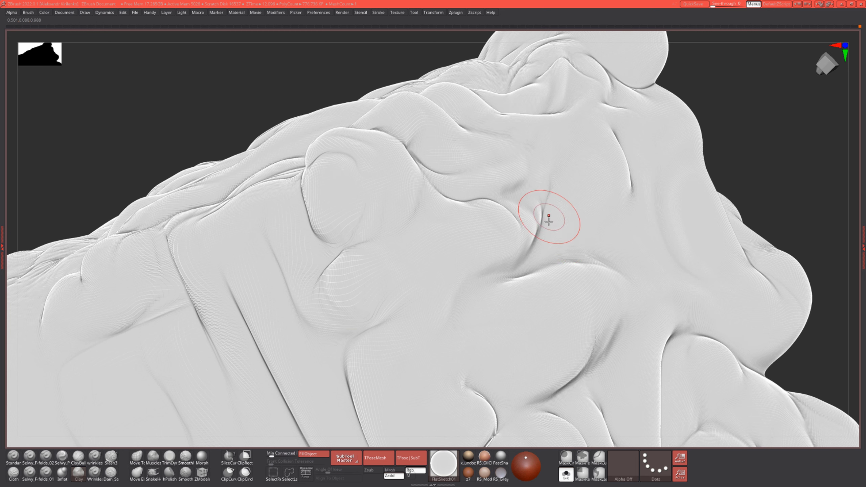
Refine the surface between the large round bulge and the neighbouring curved folds with Clay strokes from several angles
drag(736, 124, 477, 228)
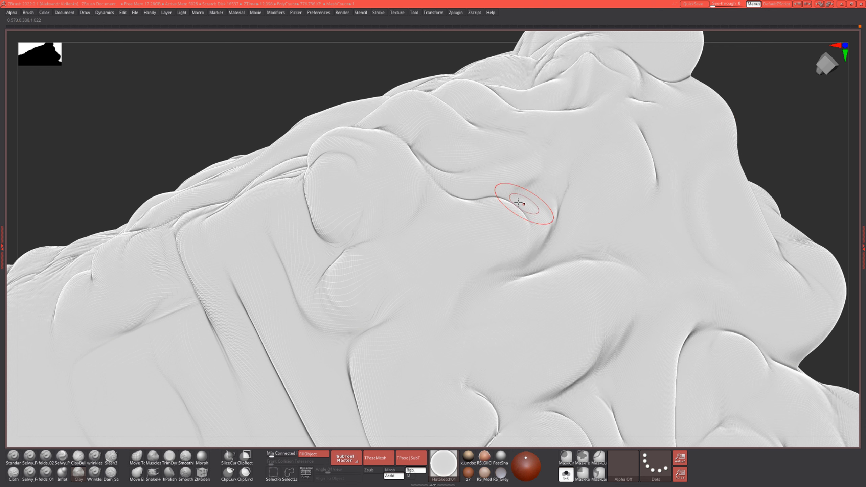
drag(828, 174, 659, 178)
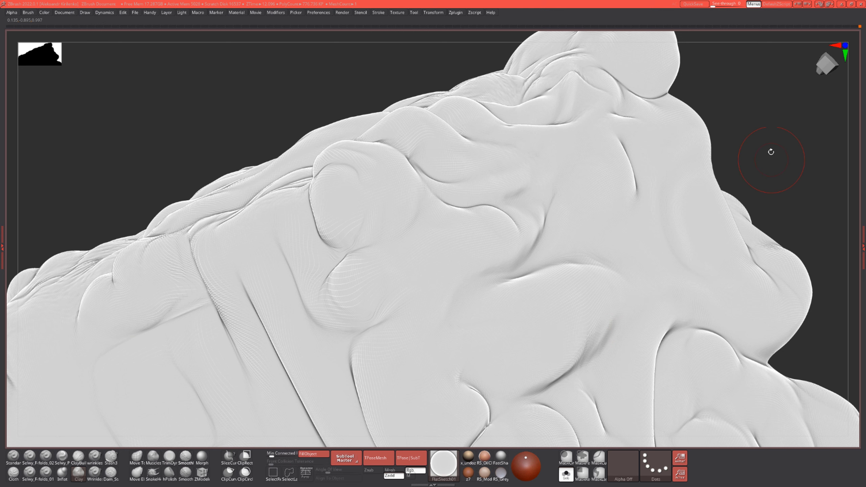
drag(770, 151, 464, 226)
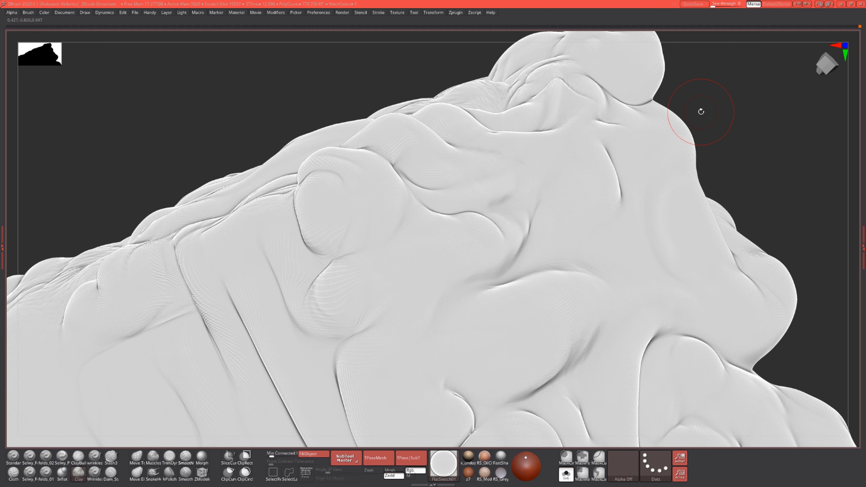
drag(768, 118, 769, 146)
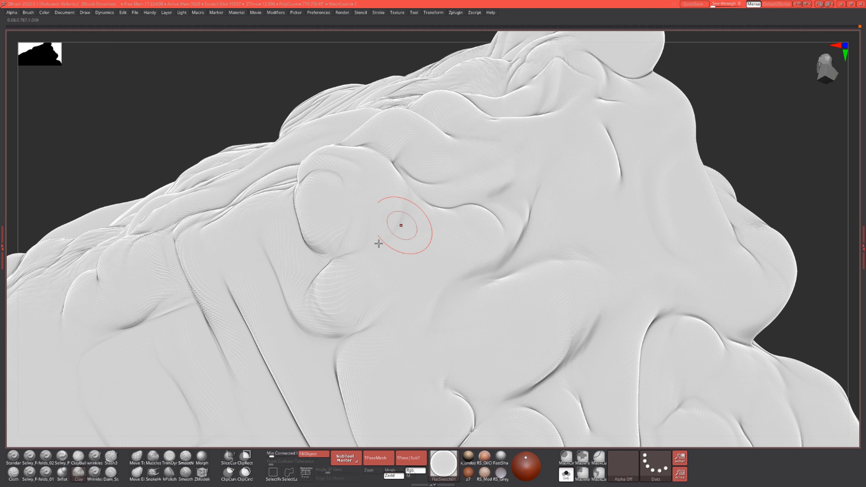
drag(753, 158, 318, 220)
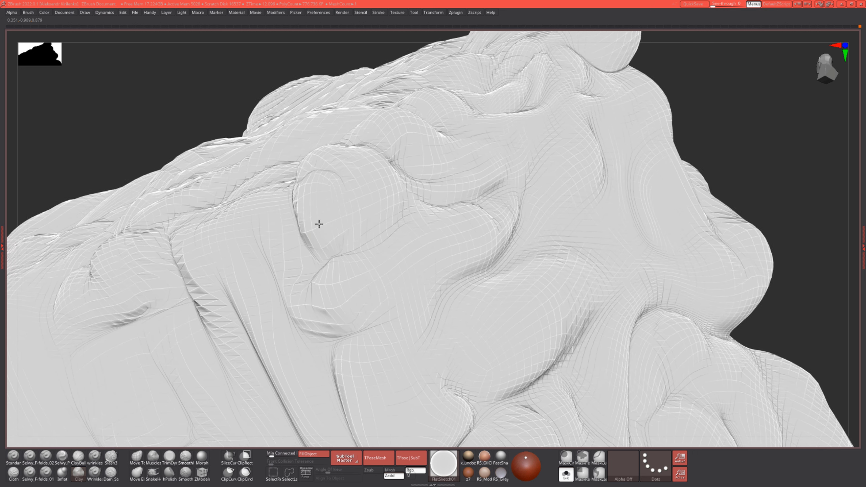
alt+drag(780, 150, 776, 144)
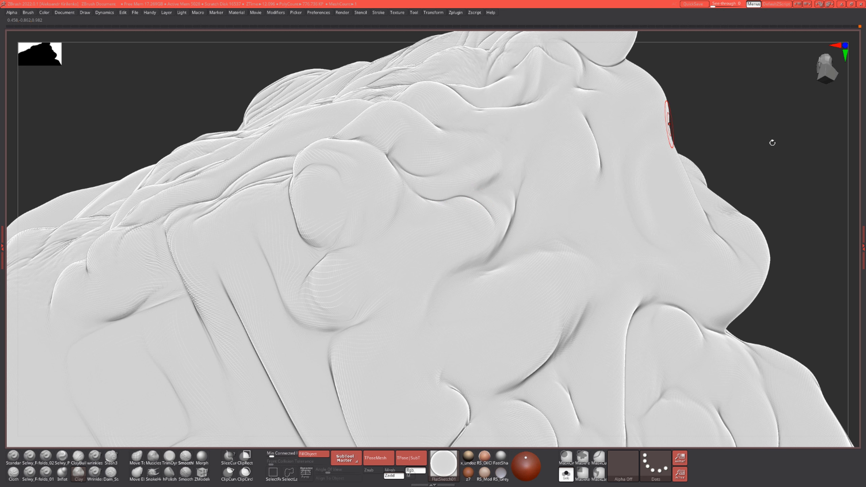
drag(755, 126, 733, 144)
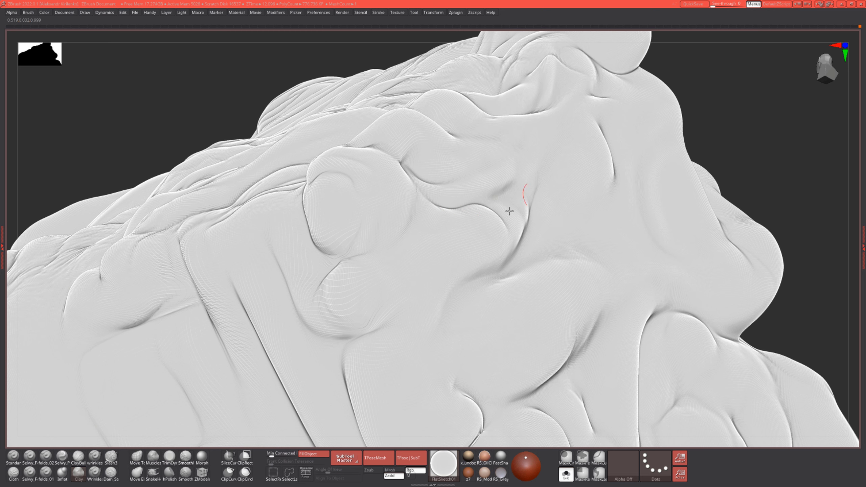
drag(749, 145, 767, 136)
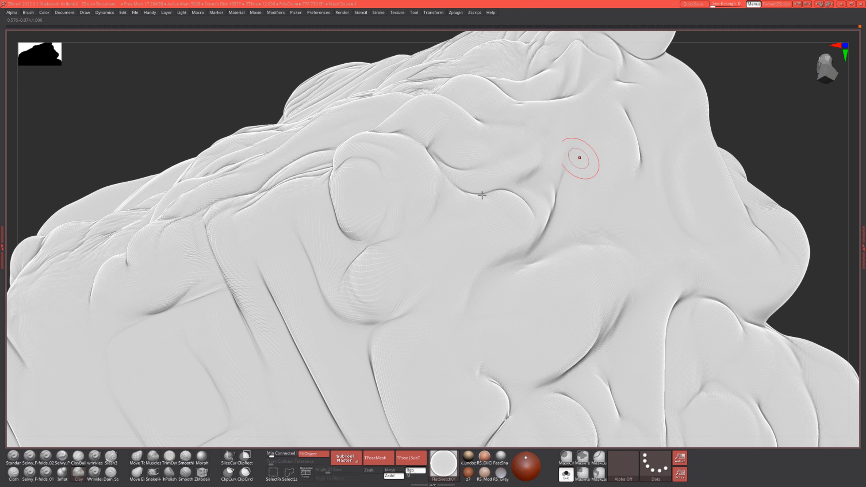
mouse_move(787, 133)
mouse_down()
mouse_move(576, 151)
mouse_move(795, 140)
mouse_move(629, 203)
mouse_move(501, 364)
mouse_up()
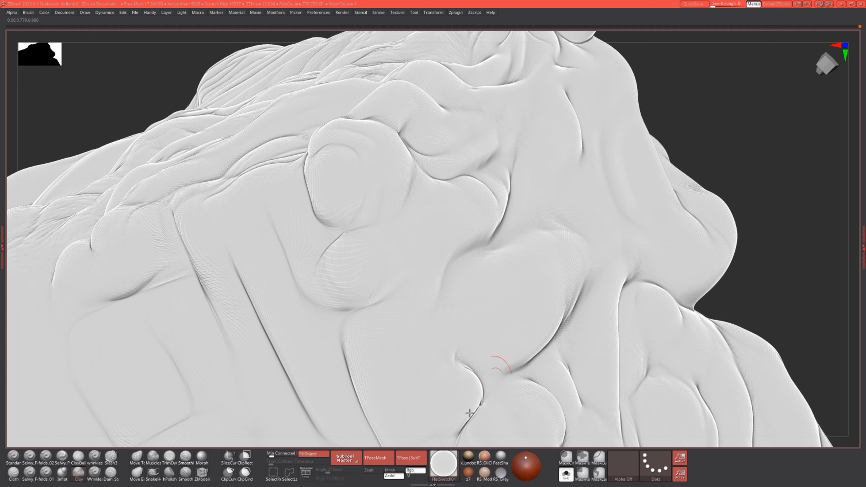
Add Clay strokes across the small rounded form and its junction with the large round bulge
click(449, 465)
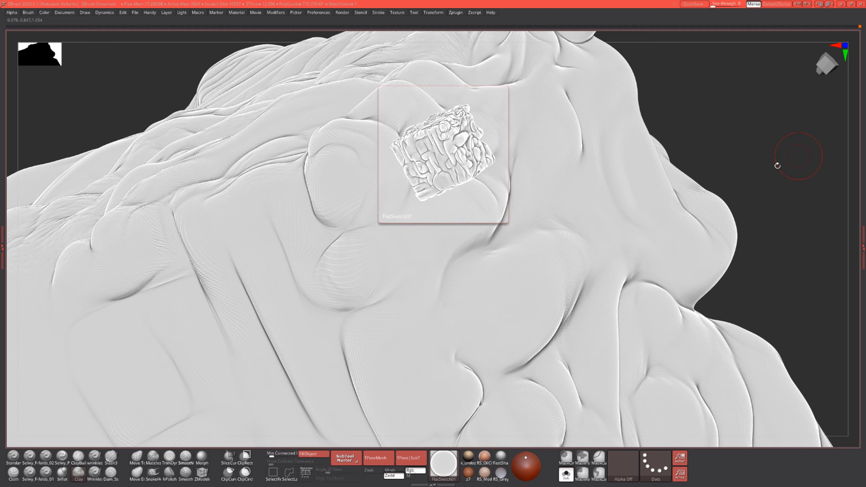
drag(777, 162, 737, 157)
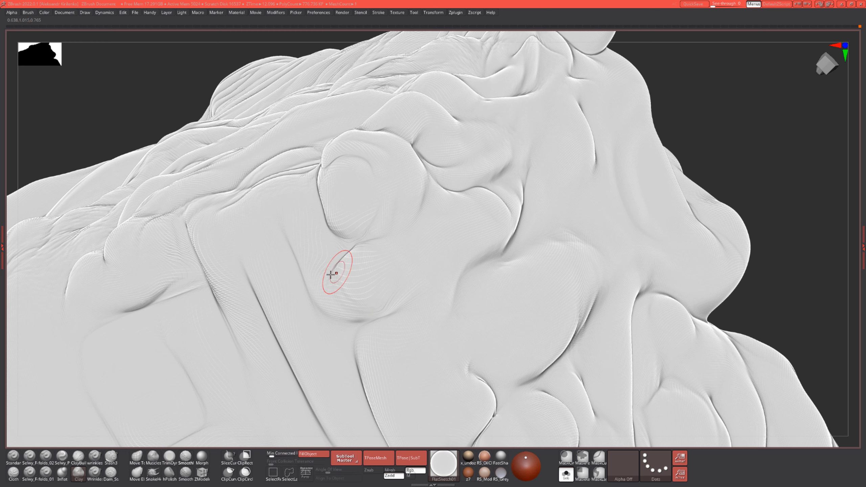
mouse_move(330, 275)
mouse_down()
mouse_move(377, 236)
mouse_move(385, 254)
mouse_move(397, 226)
mouse_move(393, 244)
mouse_up()
mouse_move(704, 125)
mouse_down()
mouse_move(723, 124)
mouse_move(710, 135)
mouse_move(703, 116)
mouse_up()
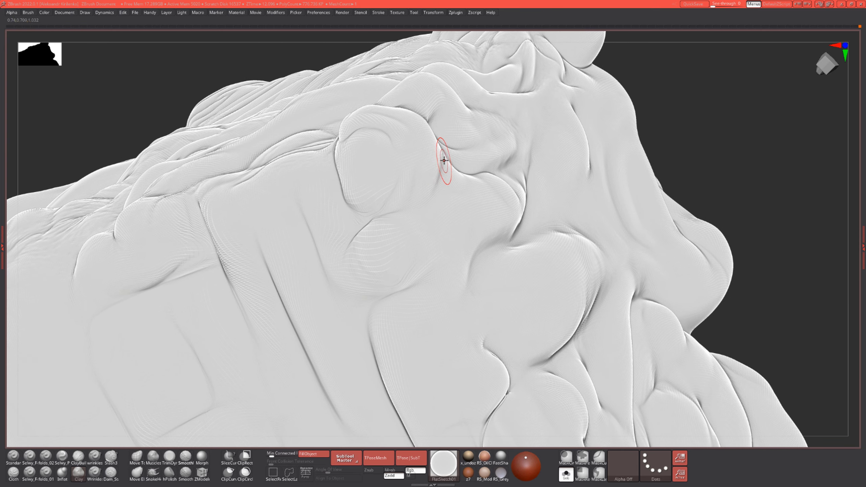
mouse_move(715, 116)
mouse_down()
mouse_move(705, 109)
mouse_move(715, 116)
mouse_move(643, 131)
mouse_up()
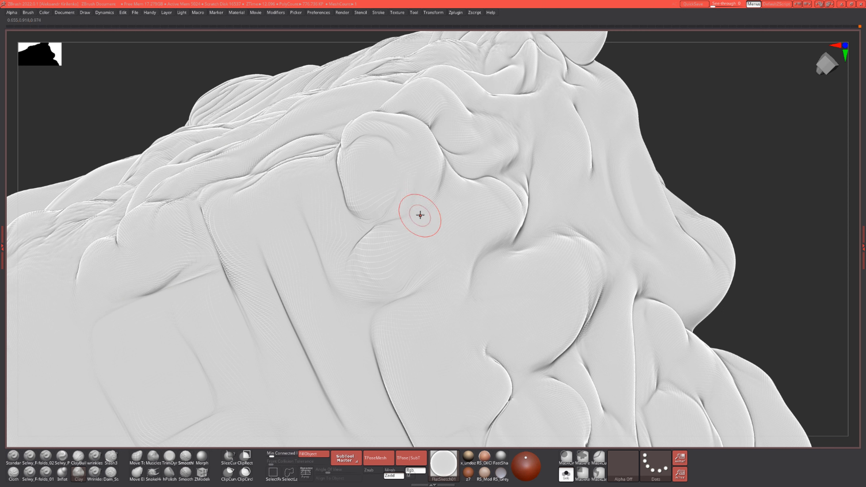
Adjust the brush draw size and rework the transition from the large bulge into the rounded form below it
key(s)
drag(421, 208, 423, 208)
mouse_move(418, 145)
ctrl+mouse_down()
mouse_move(364, 174)
mouse_move(371, 257)
mouse_move(315, 205)
mouse_move(456, 276)
mouse_move(513, 204)
mouse_move(469, 191)
mouse_move(431, 147)
mouse_move(363, 126)
mouse_move(359, 177)
mouse_move(417, 190)
mouse_move(430, 257)
ctrl+mouse_up()
mouse_move(699, 118)
ctrl+mouse_down()
mouse_move(673, 136)
mouse_move(522, 167)
ctrl+mouse_up()
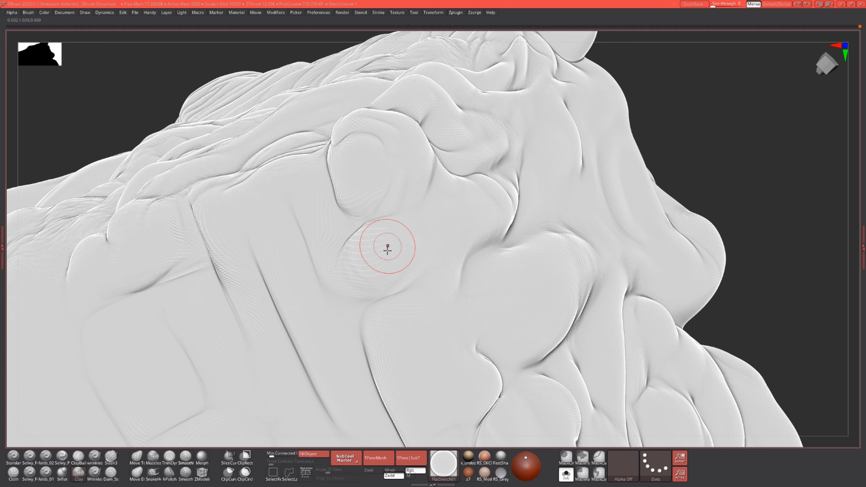
key(shift)
alt+drag(655, 128, 648, 134)
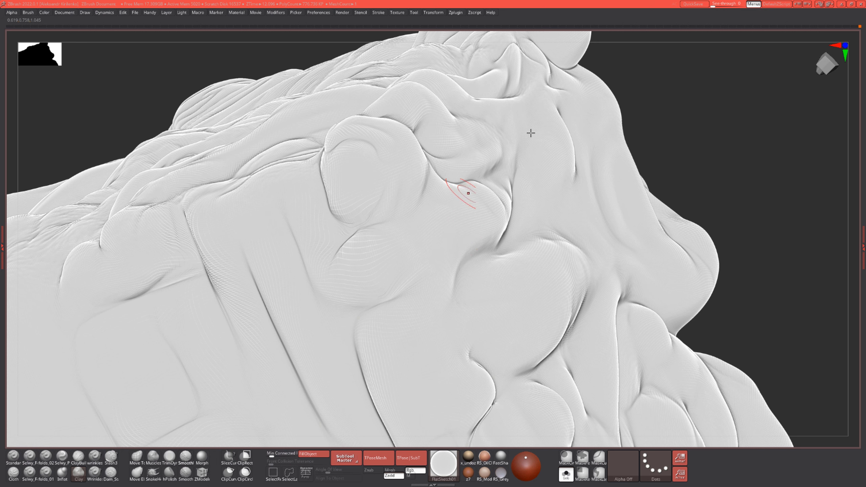
drag(694, 134, 704, 138)
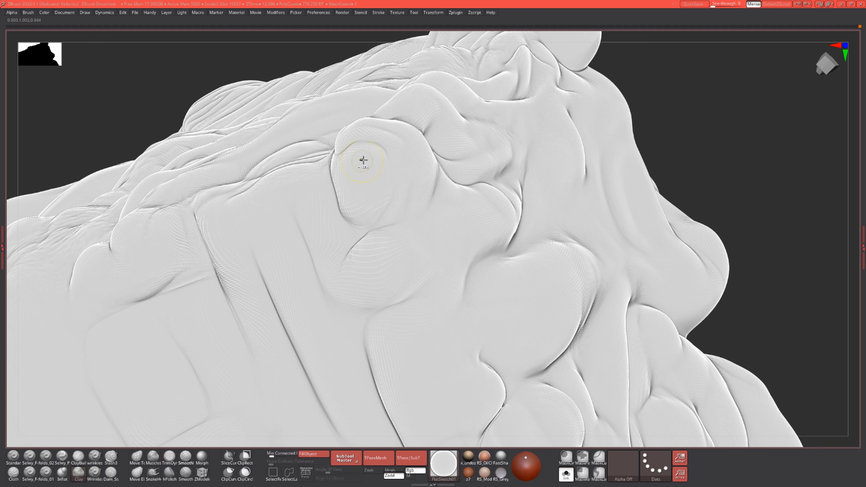
Mark the large bulge, the form below it and the adjoining folds with temporary mask strokes, clearing the mask each time
mouse_move(357, 155)
ctrl+mouse_down()
mouse_move(351, 191)
mouse_move(373, 145)
mouse_move(406, 145)
mouse_move(401, 170)
ctrl+mouse_up()
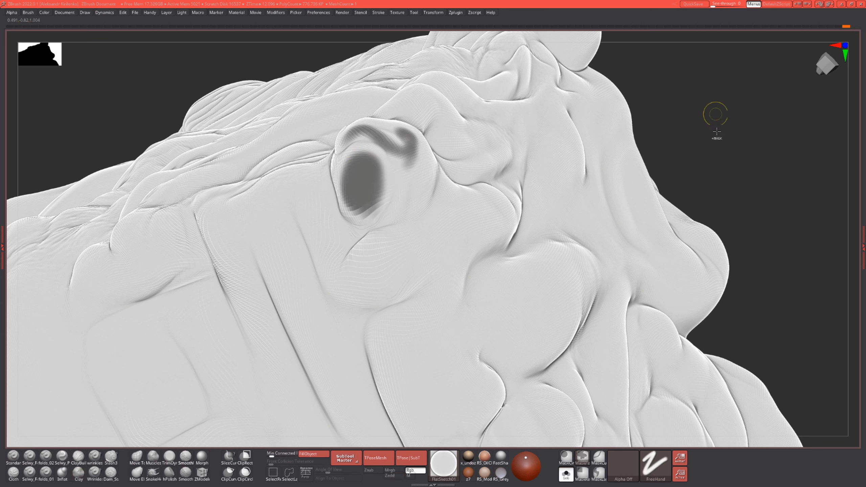
ctrl+drag(715, 116, 702, 126)
mouse_move(377, 244)
ctrl+mouse_down()
mouse_move(367, 255)
mouse_move(385, 266)
mouse_move(340, 296)
mouse_move(304, 210)
mouse_move(323, 257)
ctrl+mouse_up()
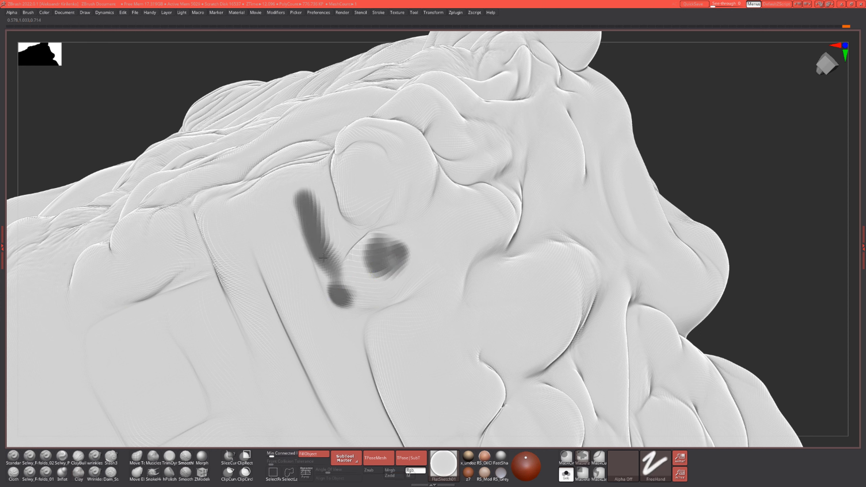
ctrl+drag(494, 208, 497, 203)
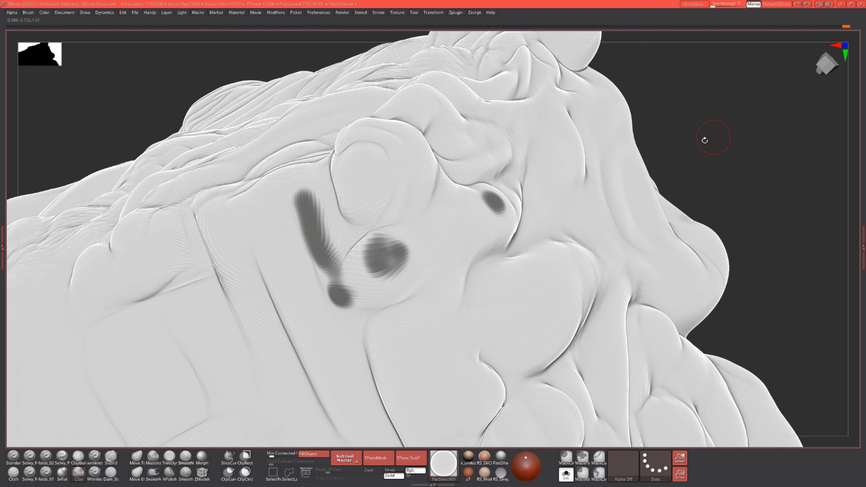
drag(703, 140, 672, 142)
ctrl+drag(523, 202, 549, 160)
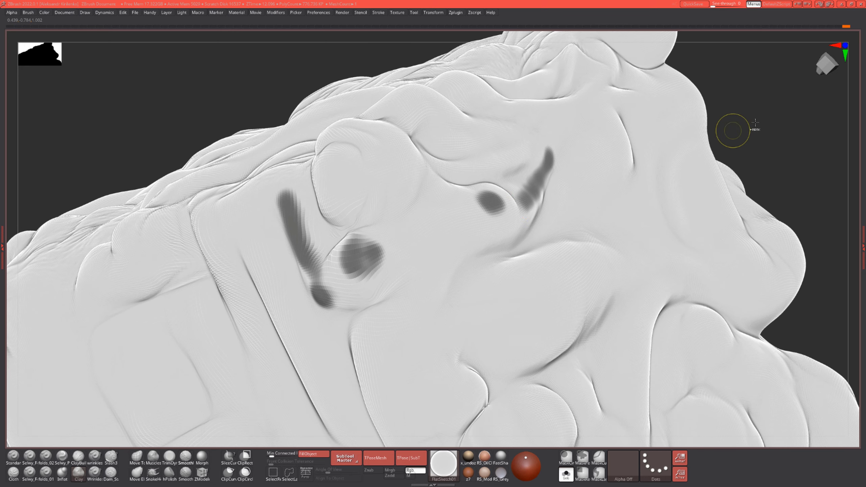
ctrl+click(747, 126)
Shape the edges and planes of the large round bulge and the form beneath it with the Clay brush
drag(760, 120, 448, 175)
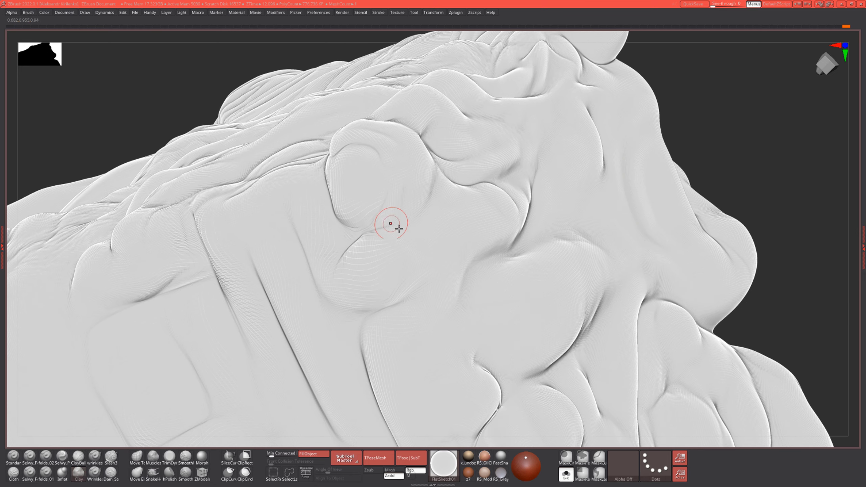
drag(761, 147, 420, 193)
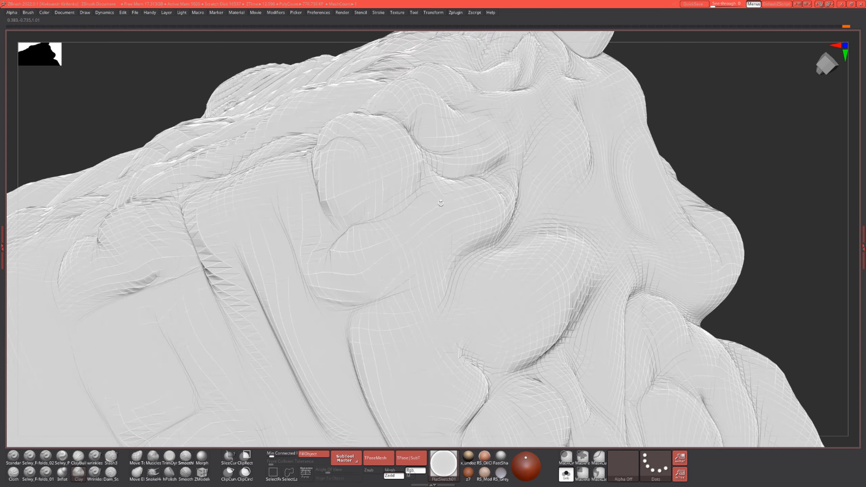
drag(750, 141, 403, 199)
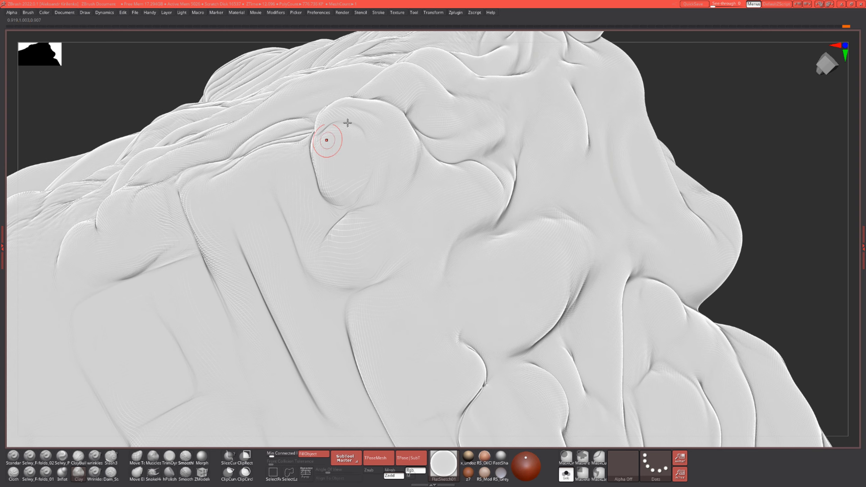
mouse_move(724, 117)
mouse_down()
mouse_move(740, 127)
mouse_move(406, 207)
mouse_up()
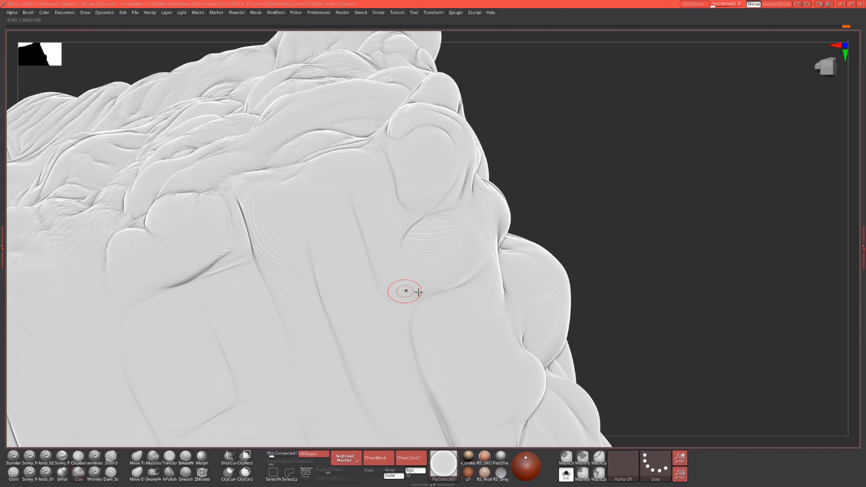
mouse_move(554, 169)
mouse_down()
mouse_move(325, 185)
mouse_move(358, 321)
mouse_move(278, 143)
mouse_move(328, 82)
mouse_move(272, 350)
mouse_move(172, 217)
mouse_move(266, 229)
mouse_up()
Switch to the Dam Standard brush and carve the creases above and below the small rounded form
mouse_move(582, 149)
ctrl+mouse_down()
mouse_move(623, 155)
mouse_move(678, 128)
mouse_move(669, 119)
ctrl+mouse_up()
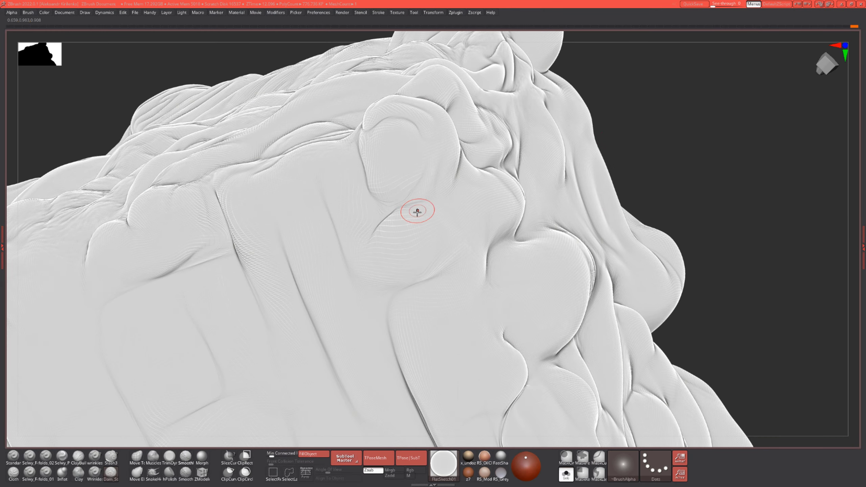
drag(418, 211, 444, 216)
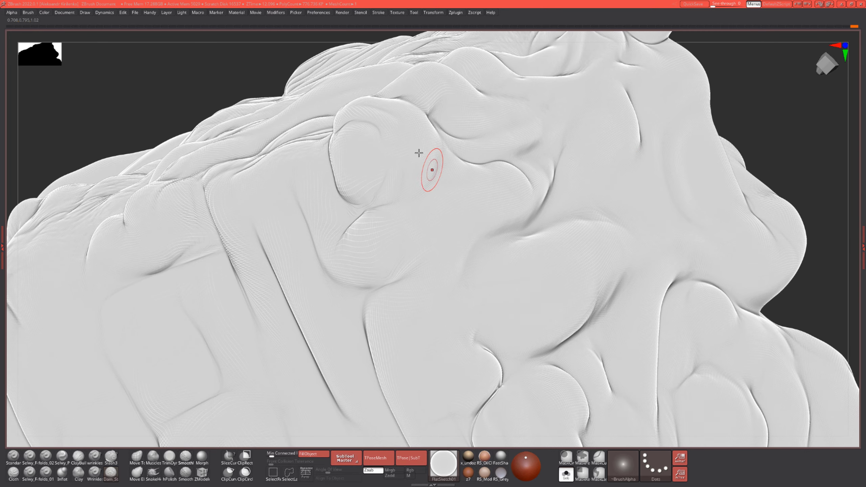
drag(788, 112, 760, 121)
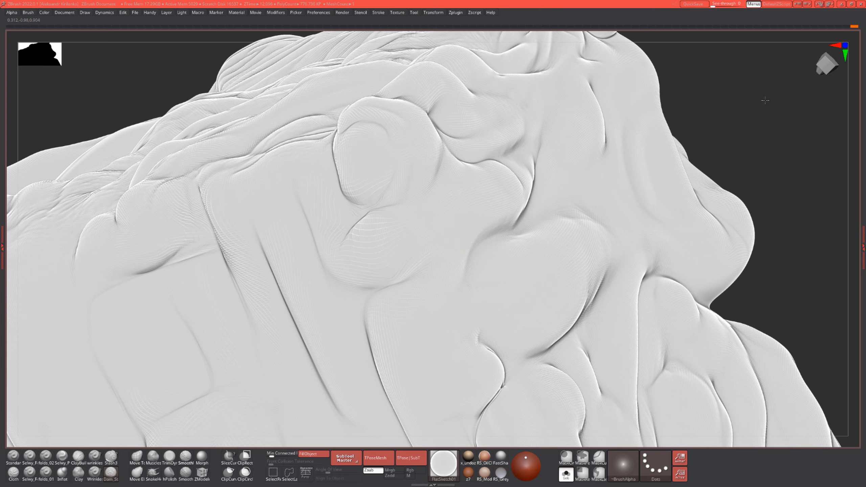
alt+drag(765, 99, 776, 85)
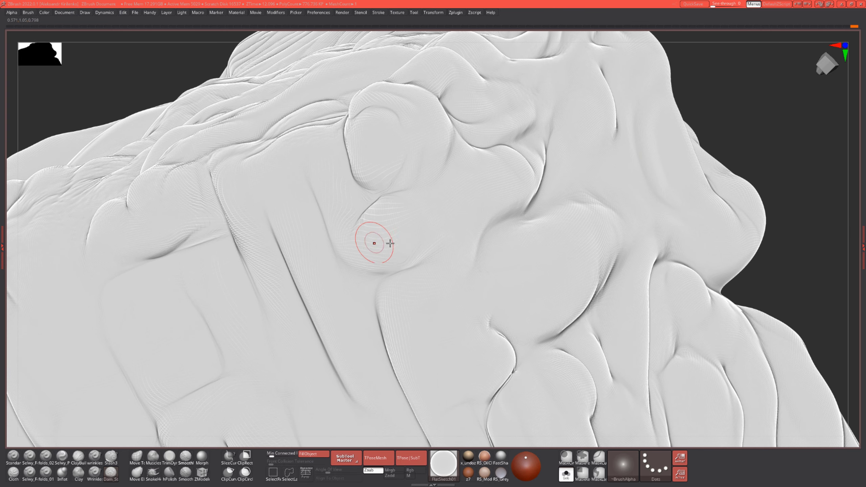
alt+right_drag(430, 226, 435, 227)
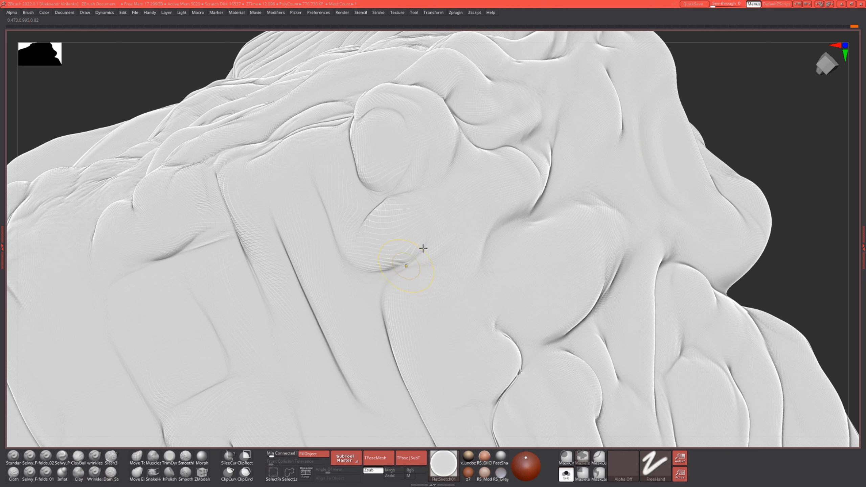
Carve a crease running down the outer side of the small rounded form into its lower edge and soften it
right_drag(745, 132, 702, 147)
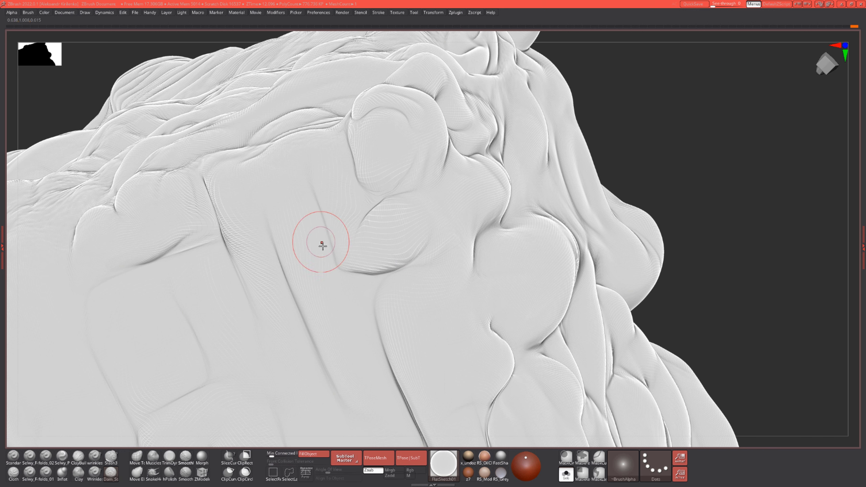
right_drag(359, 195, 312, 199)
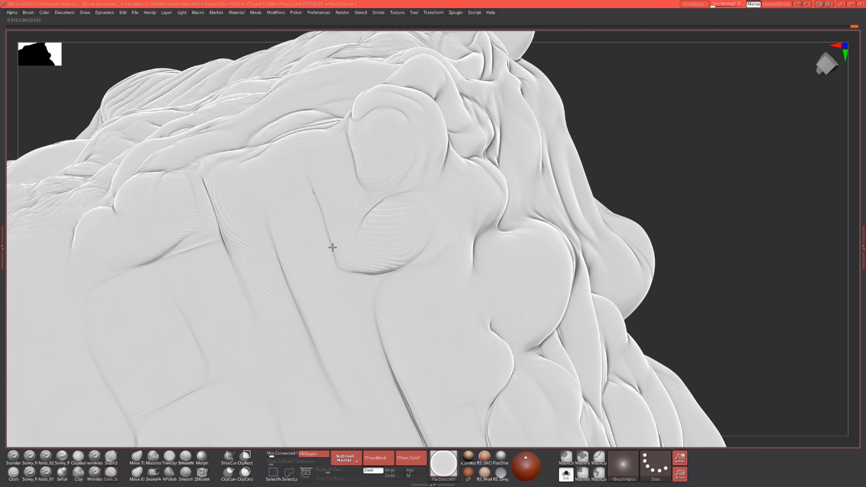
key(shift)
key(shift)
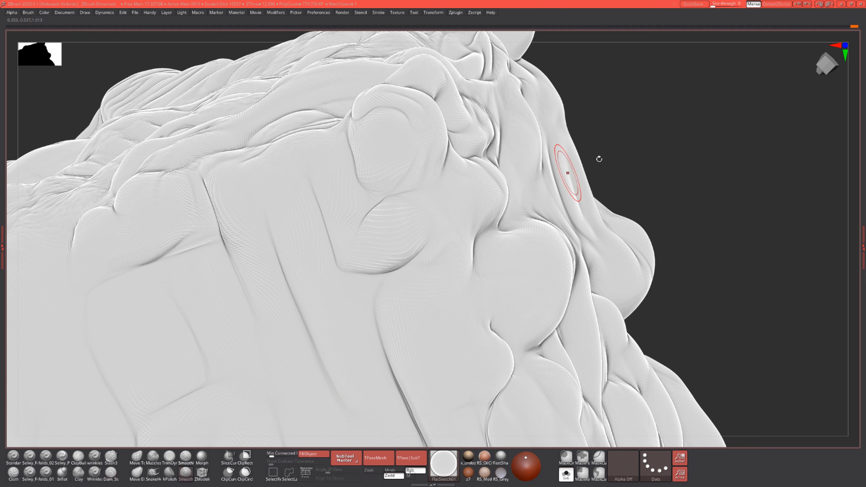
Smooth the lower edge of the small rounded form and sharpen the crease along its upper edge
key(shift)
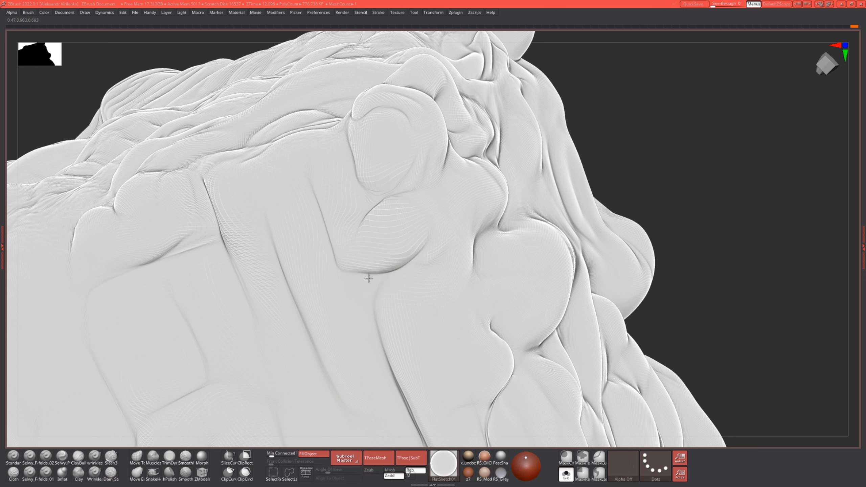
shift+drag(372, 279, 425, 239)
alt+drag(681, 136, 675, 156)
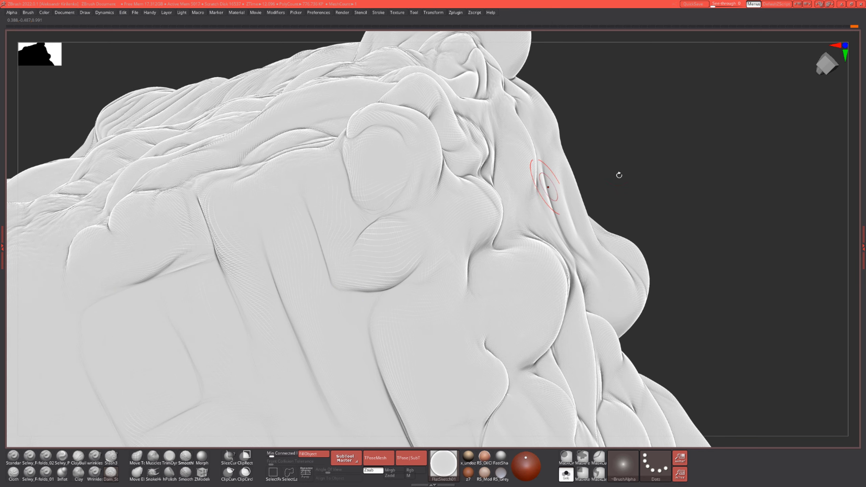
drag(618, 174, 396, 221)
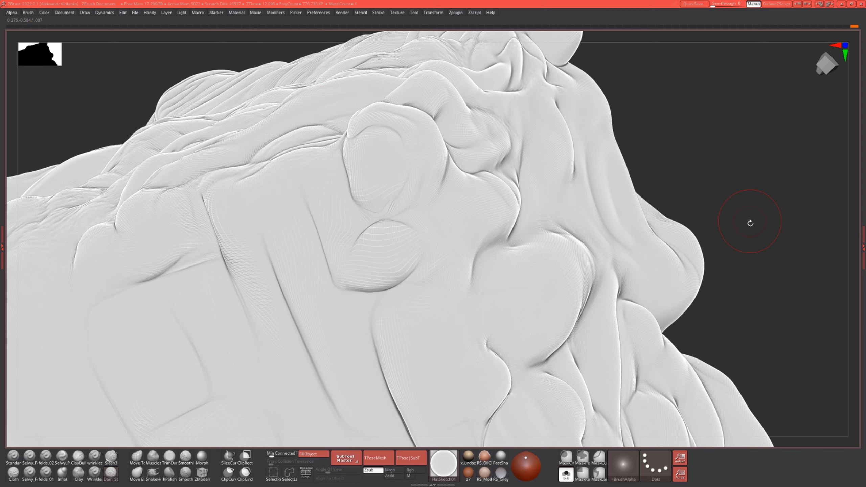
alt+drag(750, 222, 644, 144)
alt+drag(581, 144, 414, 229)
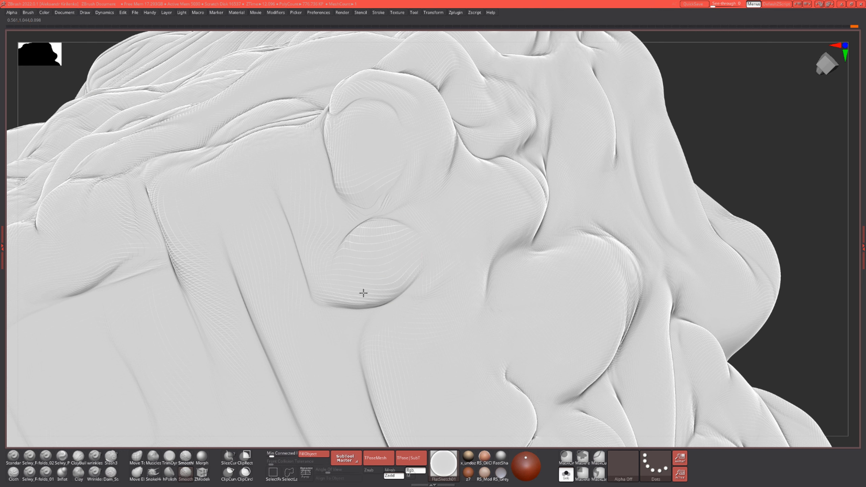
alt+drag(724, 88, 774, 136)
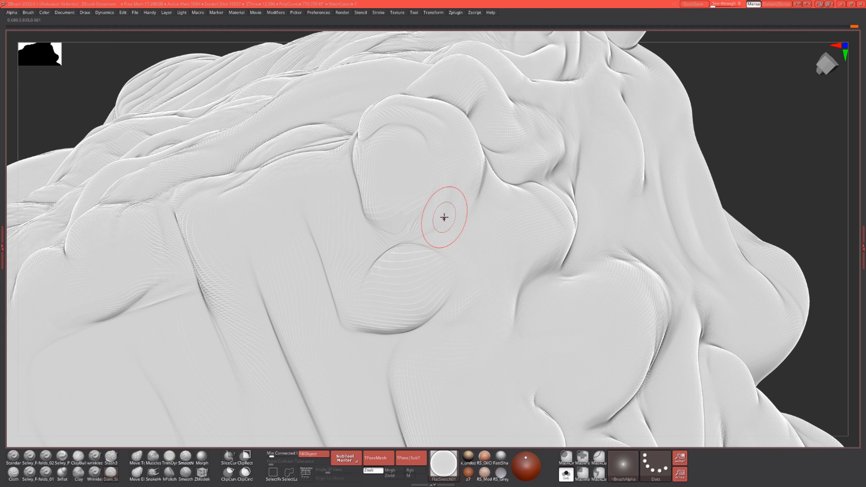
Carve a curved crease along the lower edge of the oval plane inside the large round bulge
mouse_move(433, 194)
mouse_down()
mouse_move(431, 210)
mouse_move(377, 226)
mouse_move(363, 217)
mouse_up()
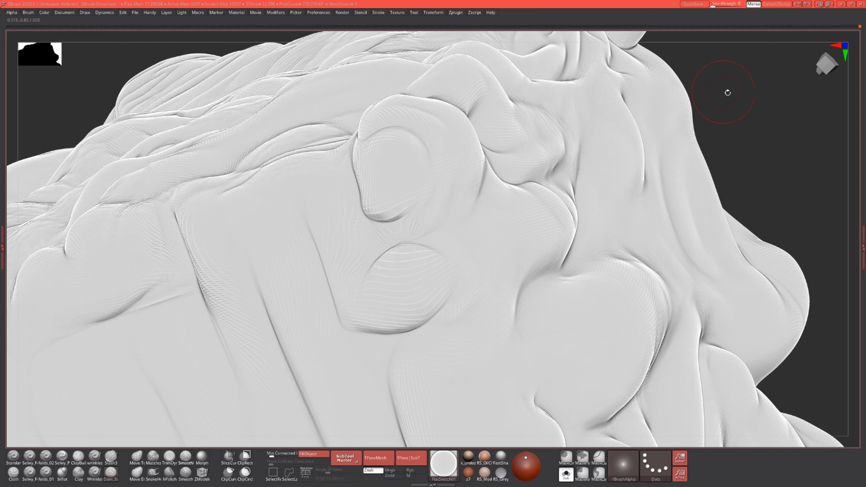
mouse_move(727, 93)
mouse_down()
mouse_move(433, 178)
mouse_move(464, 151)
mouse_move(468, 242)
mouse_move(450, 139)
mouse_move(462, 197)
mouse_up()
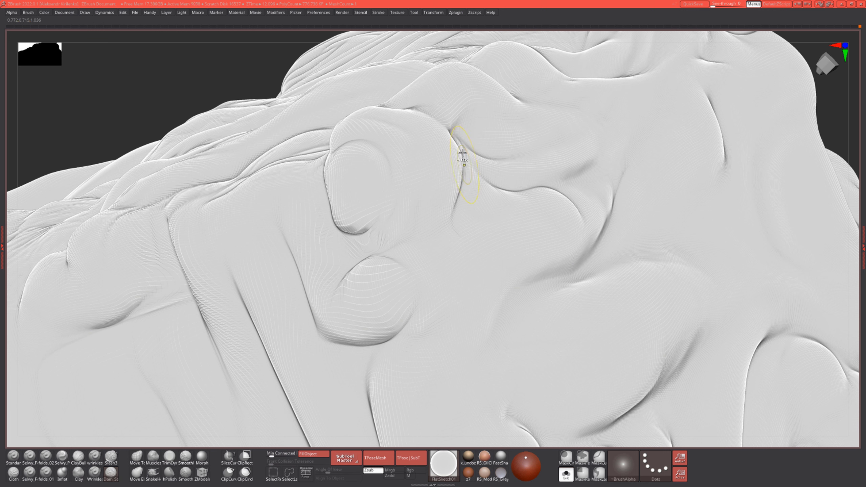
key(ctrl+z)
mouse_move(180, 81)
mouse_down()
mouse_move(189, 73)
mouse_move(432, 141)
mouse_up()
right_drag(432, 141, 358, 141)
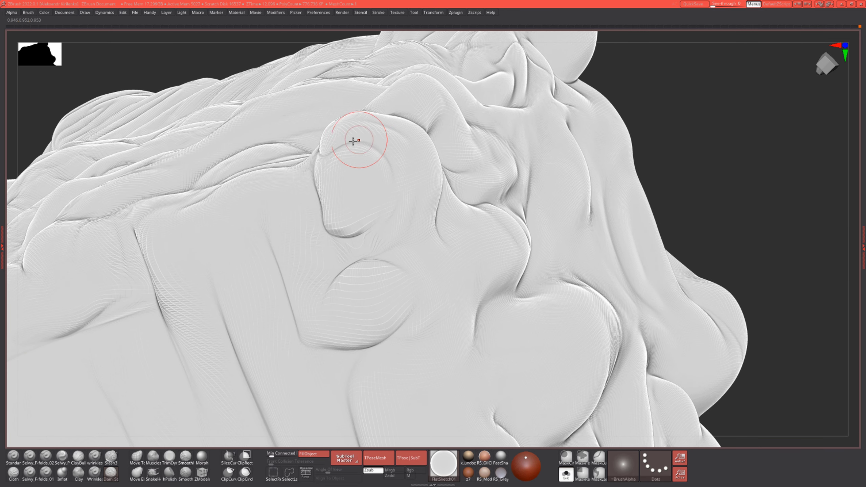
Carve an arc around the upper and outer edge of the oval plane on the large bulge and soften it
drag(331, 152, 383, 159)
drag(329, 156, 377, 147)
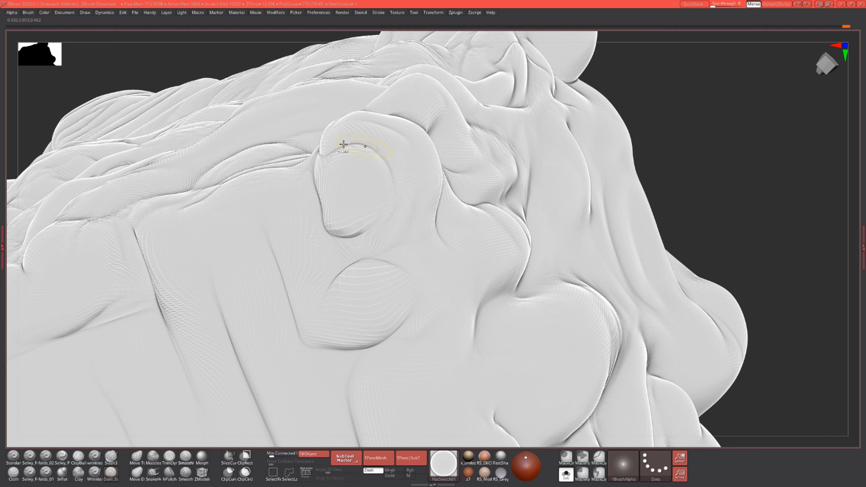
key(ctrl+z)
mouse_move(329, 152)
mouse_down()
mouse_move(357, 143)
mouse_move(393, 177)
mouse_up()
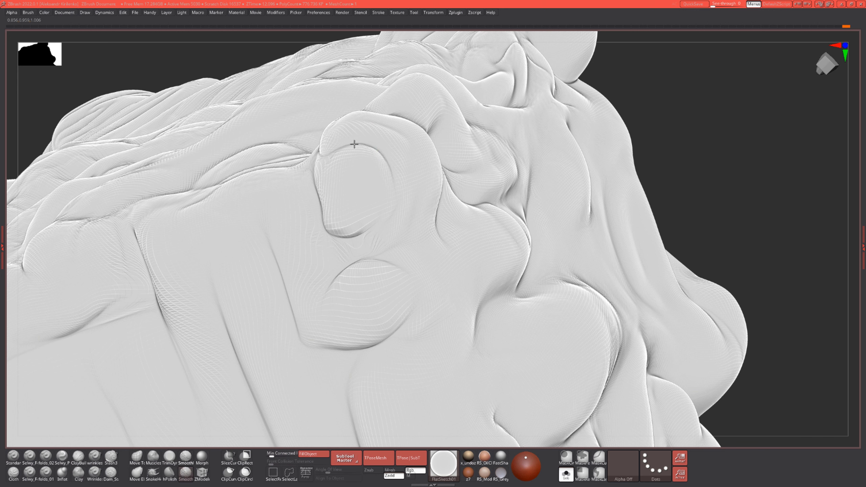
shift+drag(339, 147, 385, 177)
shift+drag(349, 142, 391, 197)
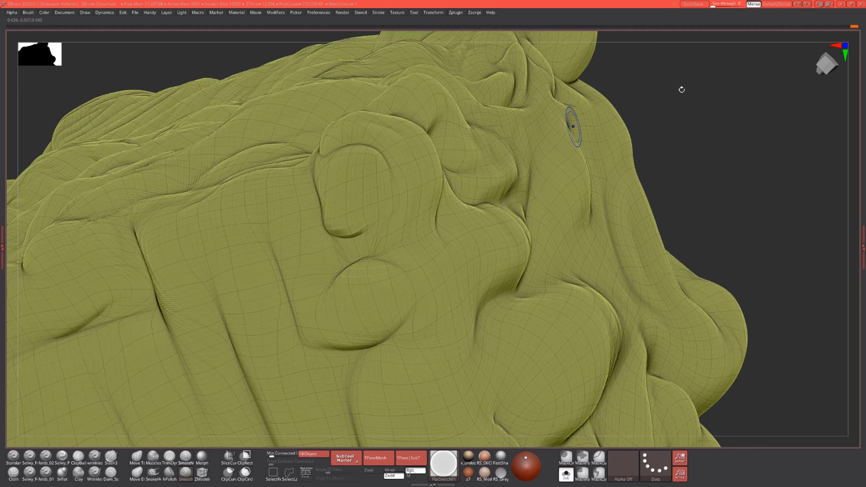
With the Dam Standard brush, carve and soften a curved crease along the underside of the fold beside the large bulge
mouse_move(680, 87)
mouse_down()
mouse_move(667, 85)
mouse_move(696, 108)
mouse_move(672, 97)
mouse_move(777, 96)
mouse_up()
key(b)
key(d)
key(s)
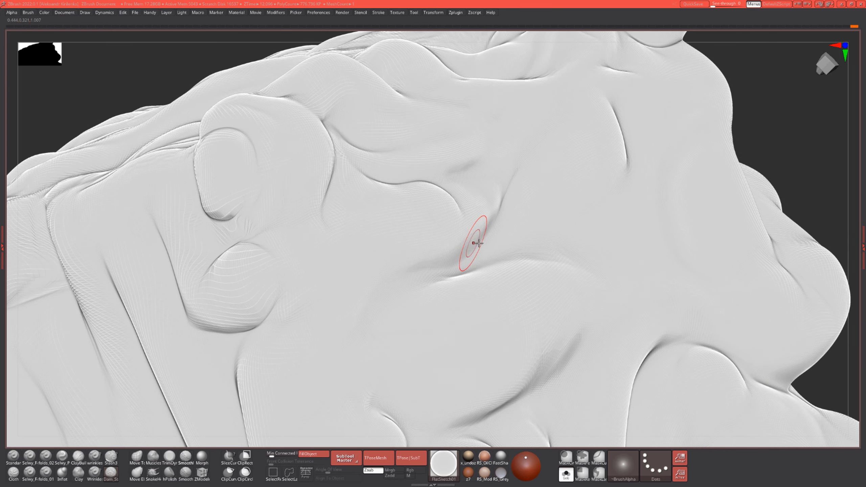
drag(495, 217, 415, 256)
shift+drag(471, 247, 485, 240)
drag(503, 200, 423, 268)
mouse_move(475, 246)
shift+mouse_down()
mouse_move(485, 236)
mouse_move(445, 256)
shift+mouse_up()
drag(494, 220, 416, 263)
shift+drag(467, 256, 471, 254)
drag(492, 218, 402, 260)
mouse_move(481, 238)
alt+mouse_down()
mouse_move(486, 228)
mouse_move(450, 253)
alt+mouse_up()
drag(493, 218, 438, 256)
key(ctrl+z)
mouse_move(493, 220)
mouse_down()
mouse_move(385, 281)
mouse_move(487, 236)
mouse_move(470, 258)
mouse_up()
key(shift)
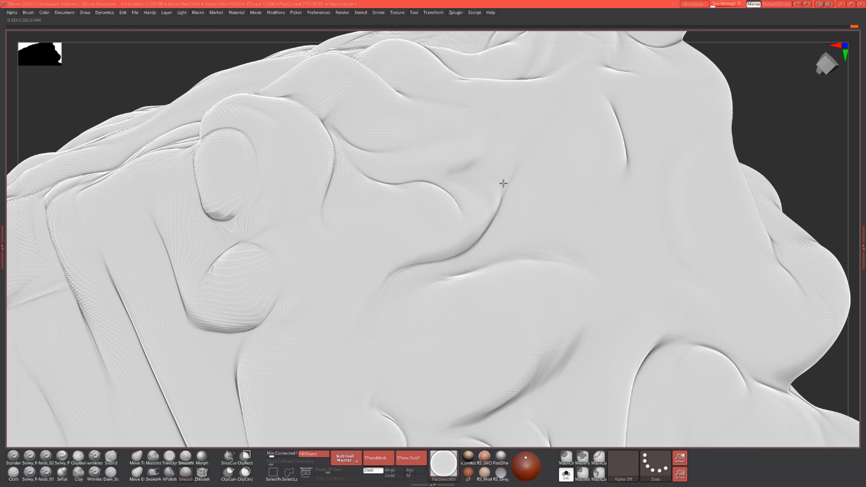
Extend the fold's underside crease so it curves down toward the area beside the small rounded form
mouse_move(419, 266)
shift+mouse_down()
mouse_move(435, 265)
mouse_move(368, 277)
shift+mouse_up()
drag(486, 227, 361, 305)
mouse_move(405, 271)
mouse_down()
mouse_move(380, 281)
mouse_move(369, 307)
mouse_move(377, 295)
mouse_move(362, 301)
mouse_move(357, 327)
mouse_up()
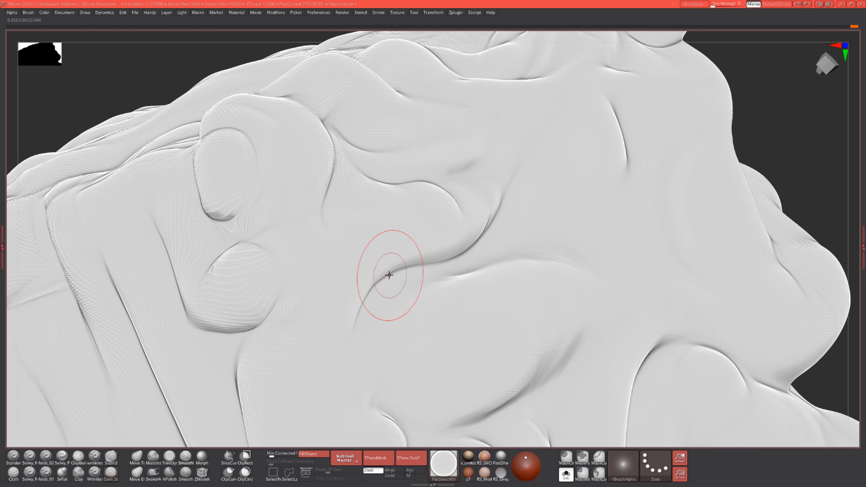
drag(389, 273, 352, 341)
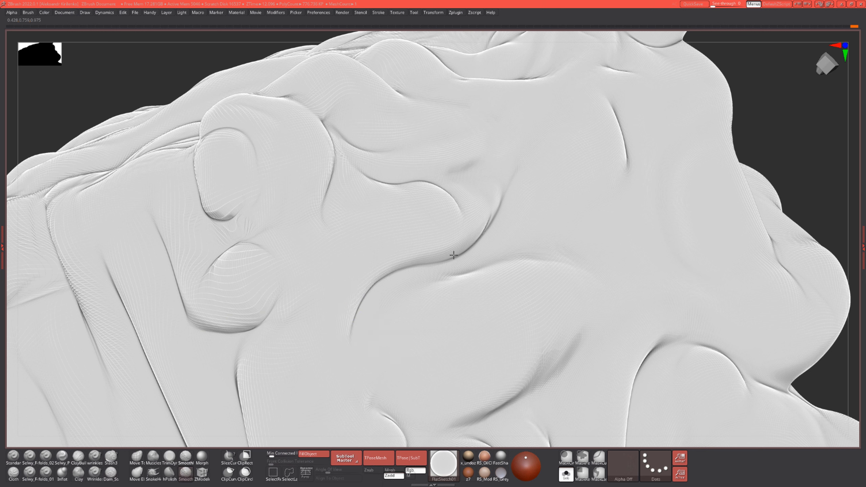
Build up the edge of the fold along the crease with the Standard brush and smooth the transition
key(s)
shift+drag(487, 217, 402, 273)
key(ctrl+z)
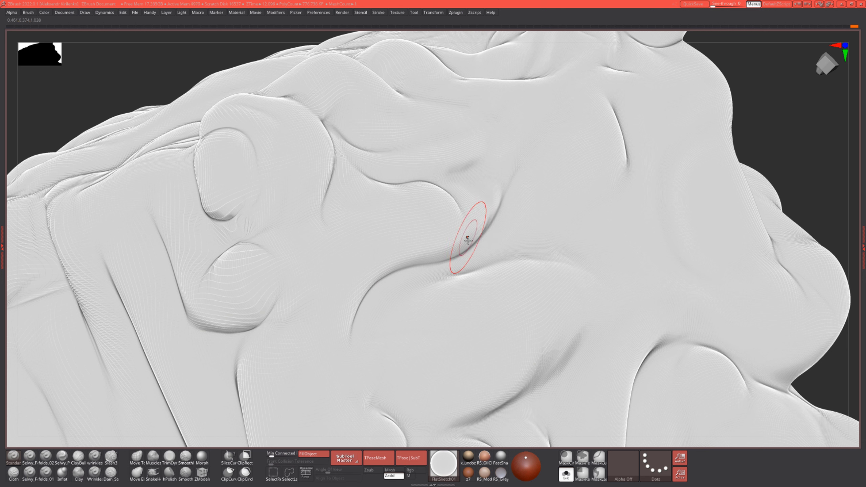
drag(468, 239, 384, 288)
key(ctrl+z)
drag(454, 249, 382, 288)
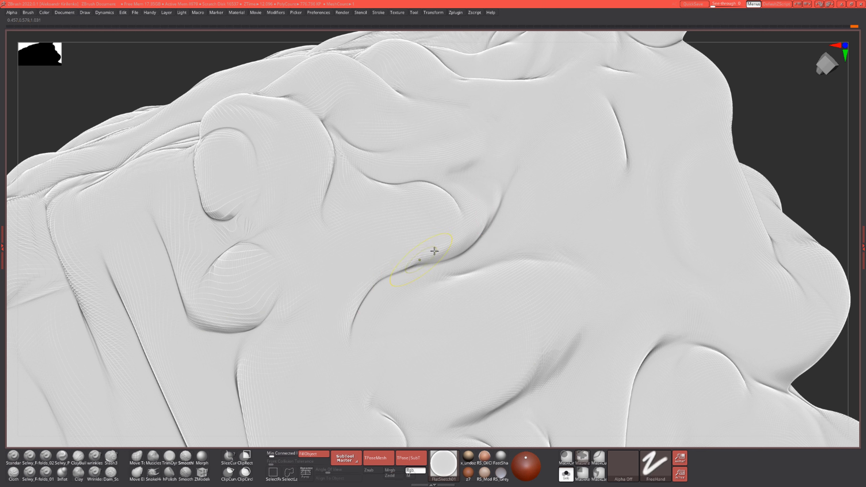
key(ctrl+z)
drag(434, 251, 340, 334)
drag(378, 280, 342, 351)
drag(423, 263, 354, 302)
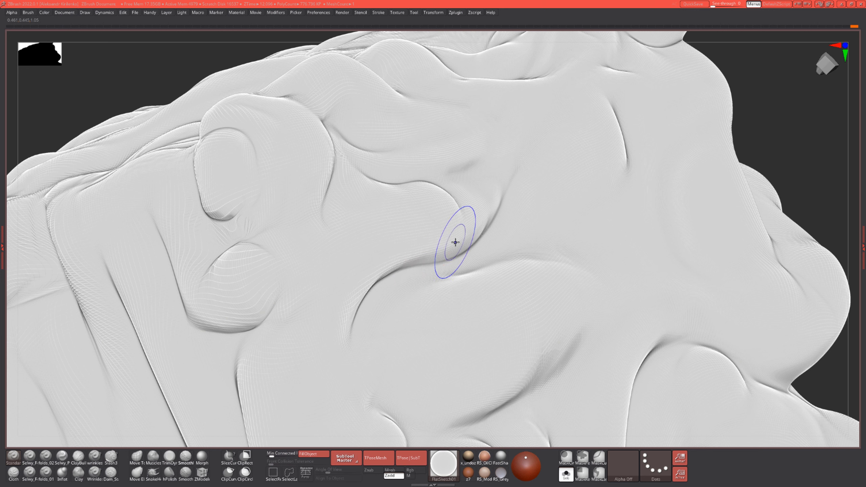
shift+drag(454, 241, 352, 305)
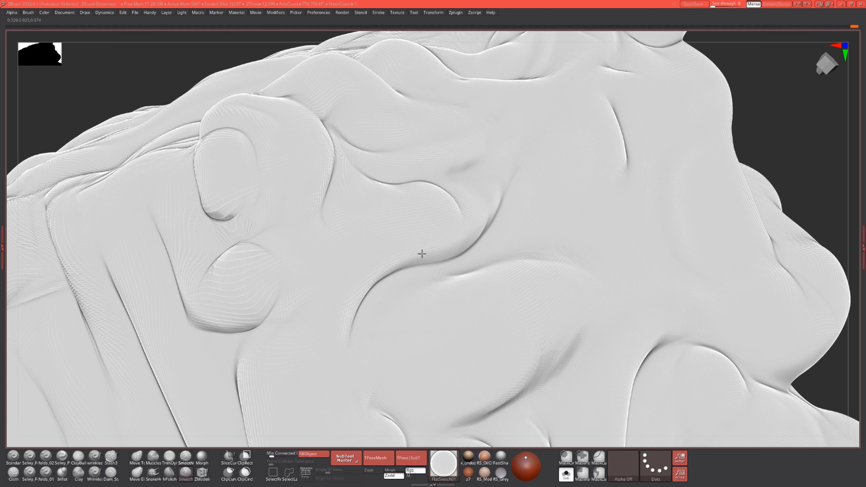
Shape the rounded end of the fold above the crease with the Clay brush
key(s)
mouse_move(476, 230)
mouse_down()
mouse_move(425, 263)
mouse_move(468, 239)
mouse_move(442, 253)
mouse_up()
mouse_move(791, 137)
mouse_down()
mouse_move(711, 116)
mouse_move(729, 113)
mouse_move(400, 269)
mouse_move(447, 238)
mouse_up()
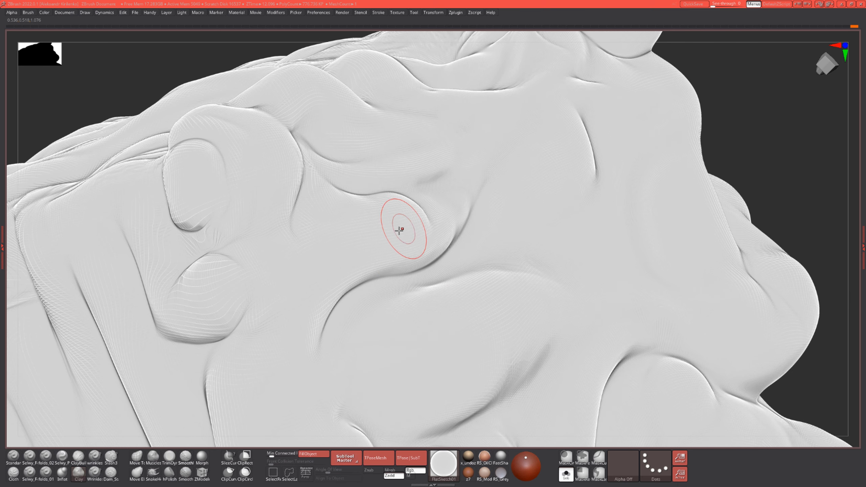
Switch to the Dam Standard brush, refine the long crease under the fold and smooth its edge down to the lower end
key(b)
key(d)
key(s)
key(s)
drag(395, 281, 453, 234)
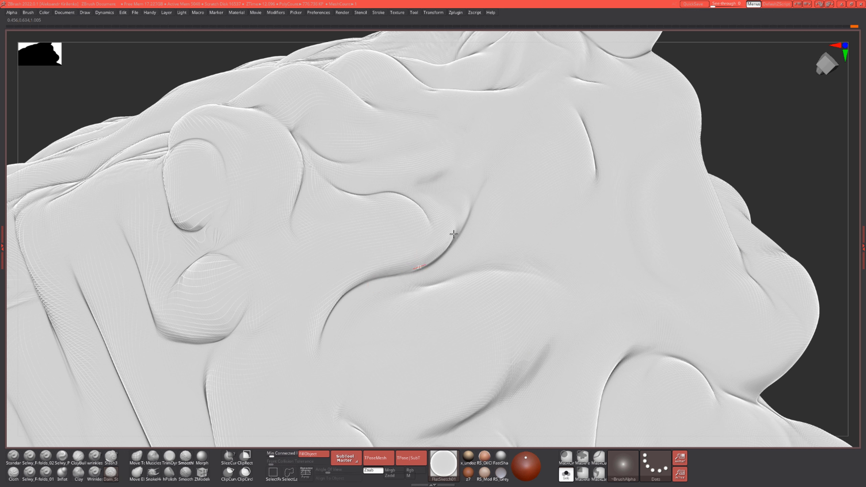
key(ctrl+z)
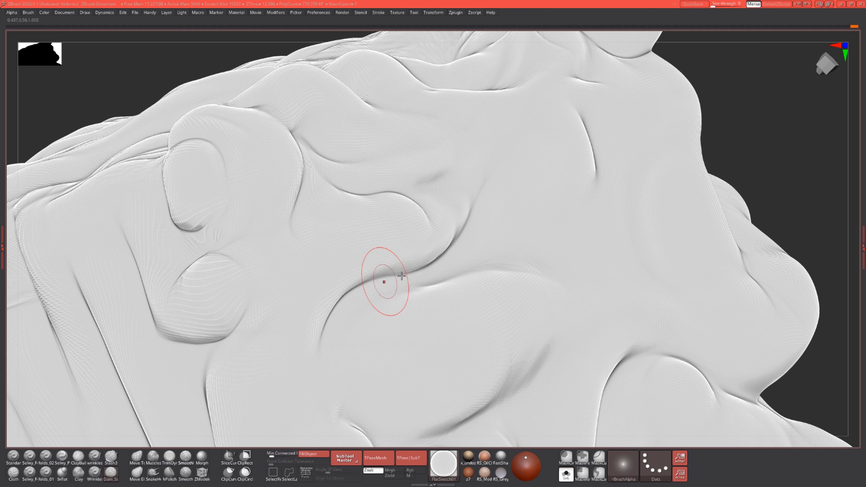
key(ctrl+z)
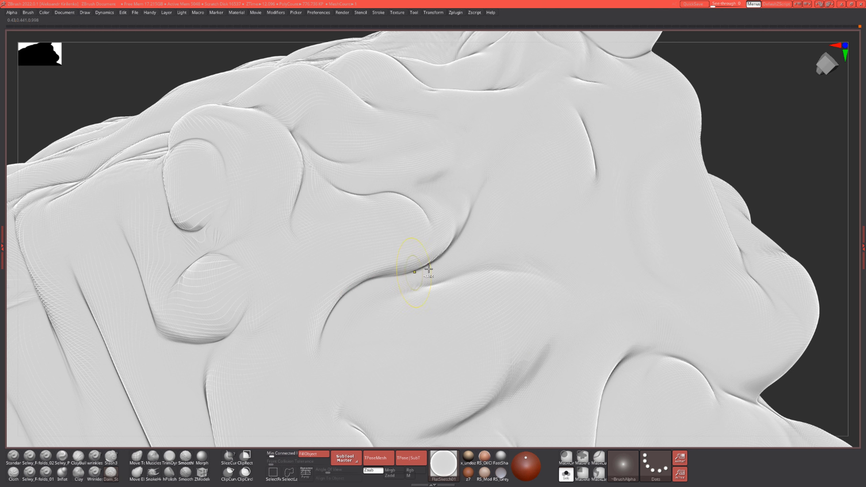
mouse_move(329, 326)
shift+mouse_down()
mouse_move(337, 306)
mouse_move(417, 257)
shift+mouse_up()
shift+drag(311, 345, 323, 307)
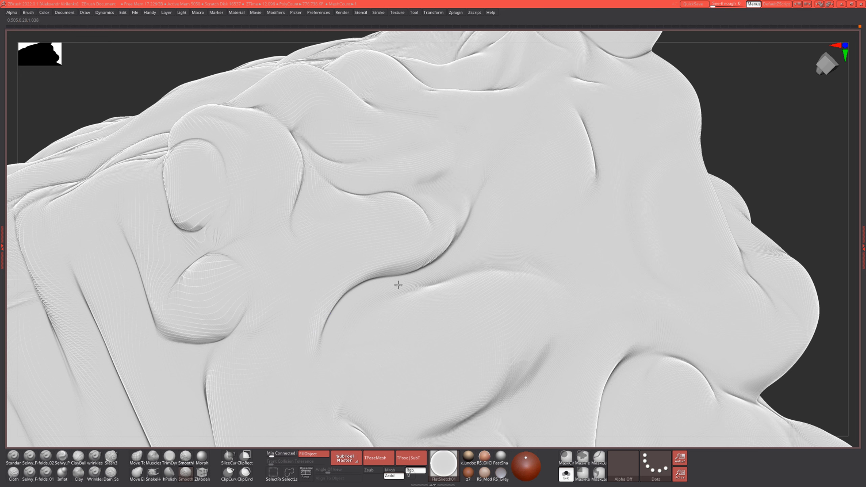
Extend the long crease upward past the end of the fold with repeated strokes and soften where the parts join
mouse_move(760, 136)
alt+mouse_down()
mouse_move(734, 152)
mouse_move(740, 128)
alt+mouse_up()
key(shift+f)
key(shift+f)
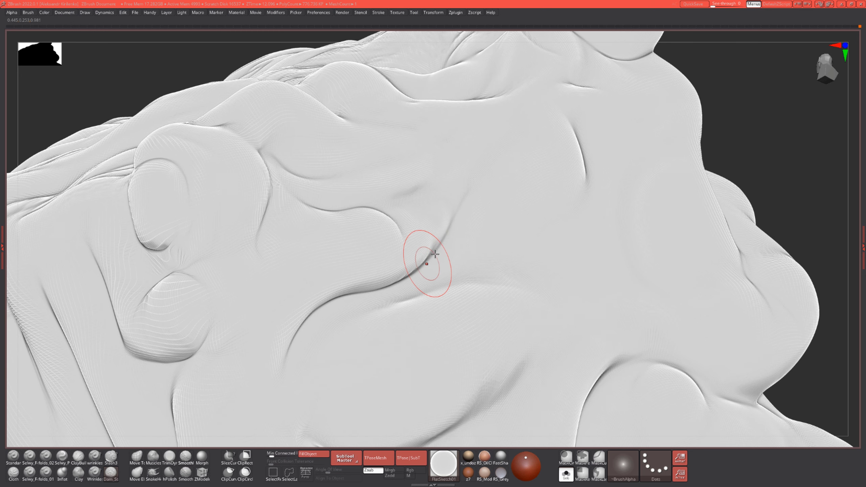
shift+drag(454, 212, 443, 235)
mouse_move(459, 164)
mouse_down()
mouse_move(459, 215)
mouse_move(437, 248)
mouse_up()
mouse_move(462, 172)
mouse_down()
mouse_move(458, 207)
mouse_move(425, 265)
mouse_move(453, 214)
mouse_up()
drag(460, 164, 435, 248)
drag(459, 165, 423, 262)
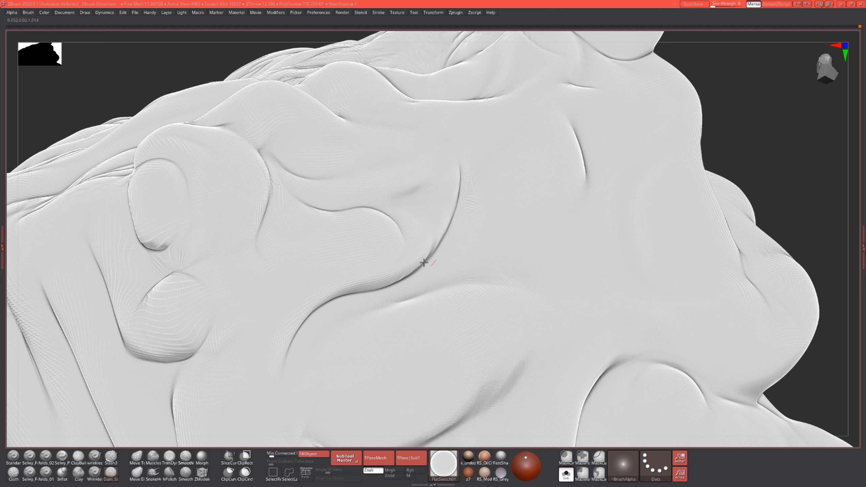
drag(460, 165, 425, 267)
mouse_move(428, 258)
shift+mouse_down()
mouse_move(452, 220)
mouse_move(427, 263)
shift+mouse_up()
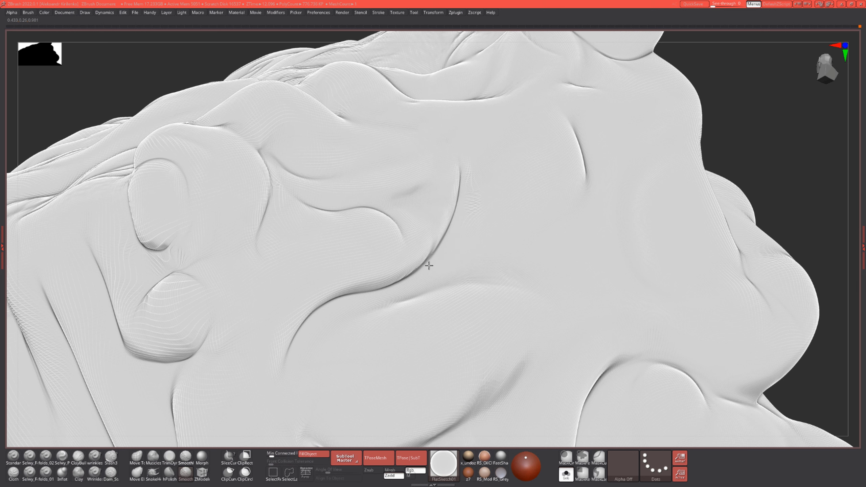
key(shift+f)
key(shift+f)
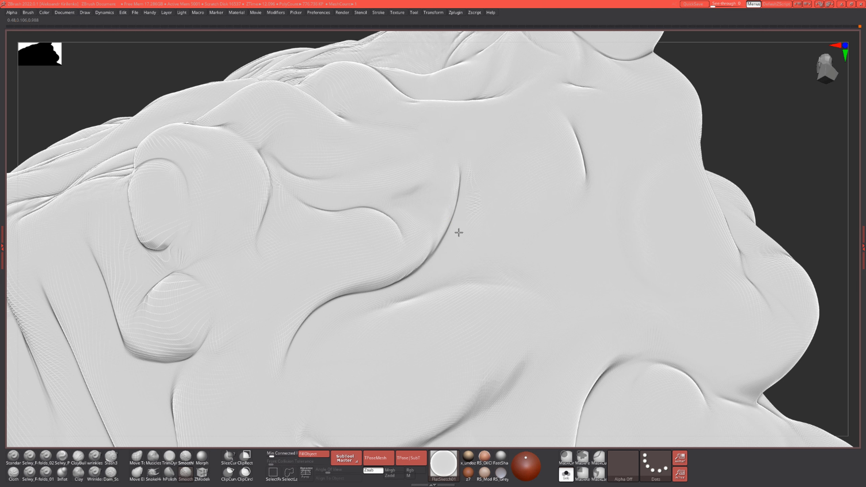
Carve a short curved crease separating the two stacked folds near their outer ends and smooth its upper end
drag(759, 137, 761, 128)
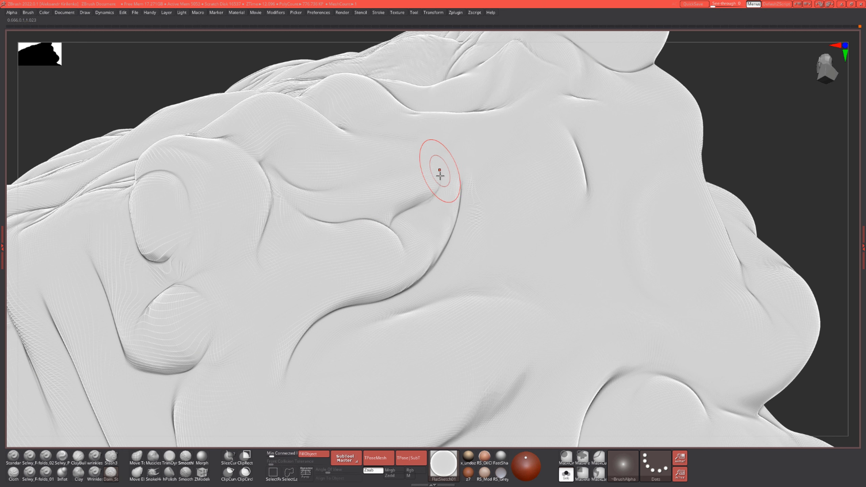
mouse_move(410, 210)
mouse_down()
mouse_move(434, 151)
mouse_move(357, 218)
mouse_up()
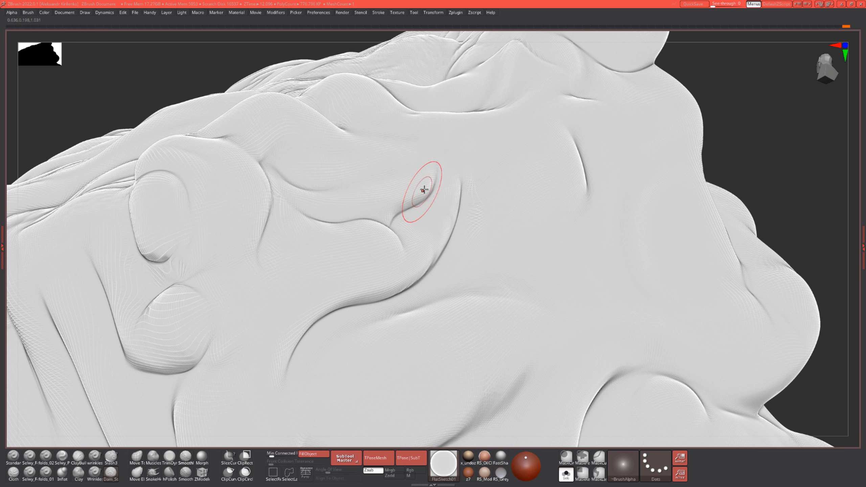
mouse_move(428, 168)
shift+mouse_down()
mouse_move(384, 220)
mouse_move(421, 214)
shift+mouse_up()
Deepen the crease between the two stacked folds where they meet the large bulge and smooth its edges
alt+drag(757, 114, 741, 129)
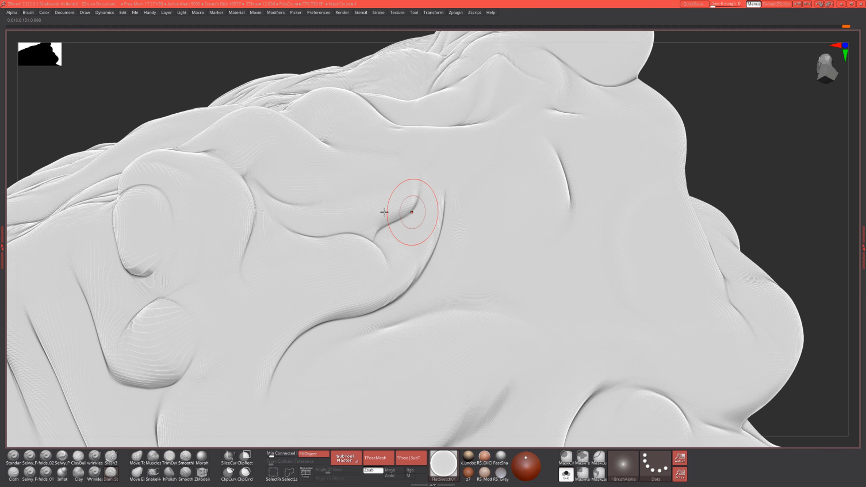
drag(263, 197, 308, 235)
shift+drag(271, 205, 329, 235)
shift+drag(284, 222, 305, 232)
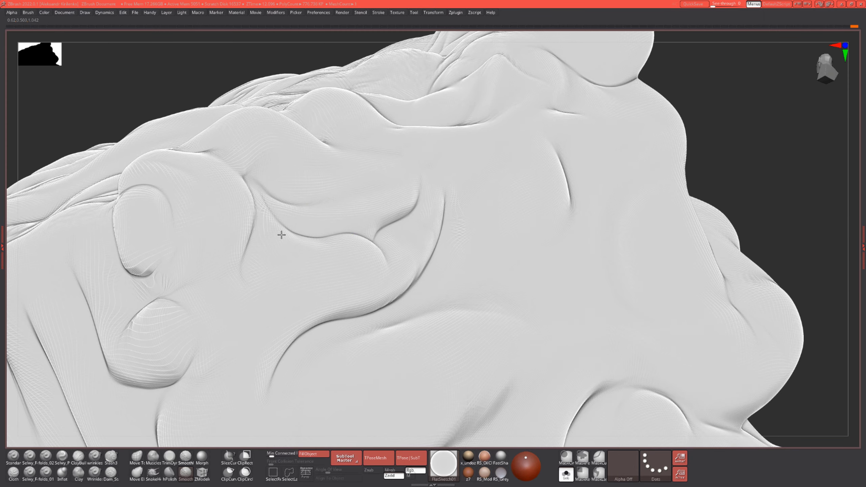
drag(725, 141, 741, 122)
key(shift+f)
key(shift+f)
key(shift+f)
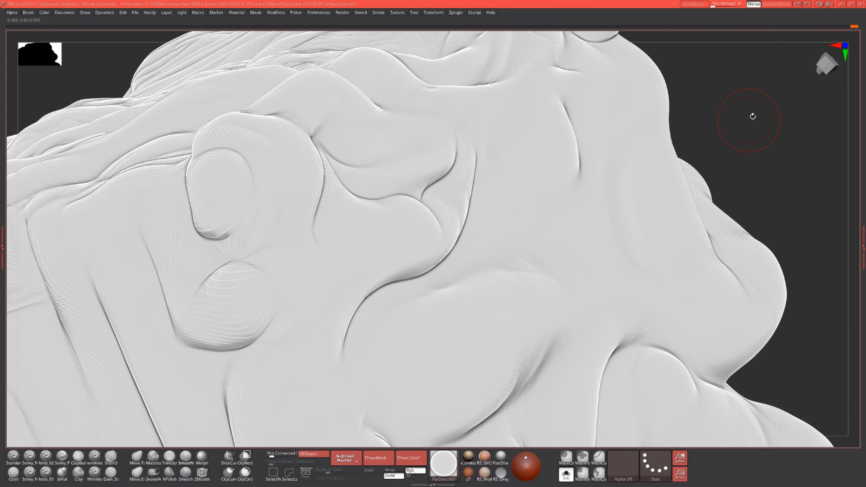